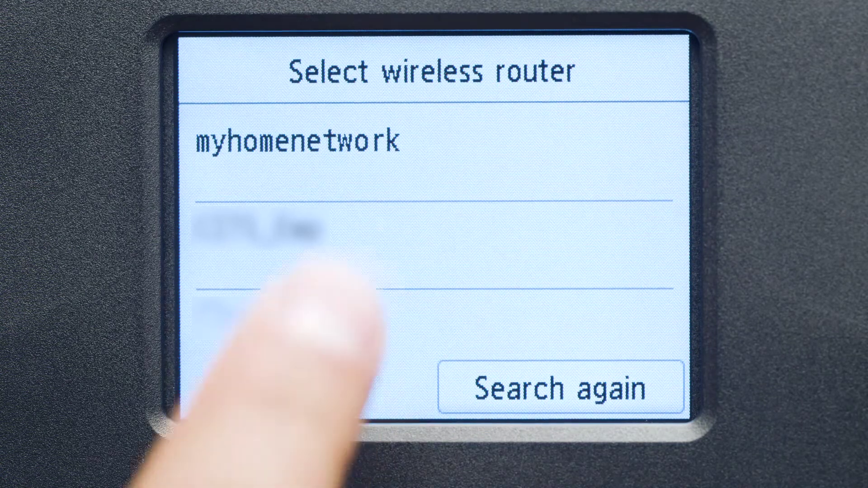
- Select the myhomenetwork router and open the passphrase keyboard in capital letters
{"action": "left_click", "coordinate": [361, 154]}
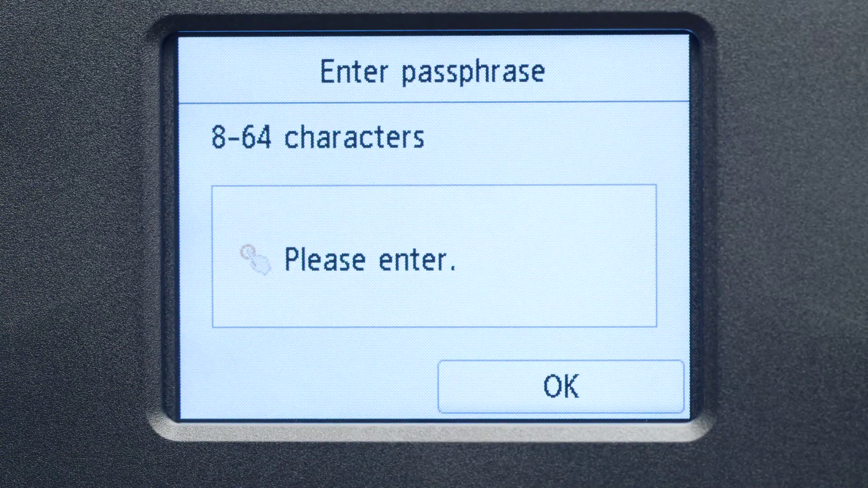
{"action": "left_click", "coordinate": [416, 217]}
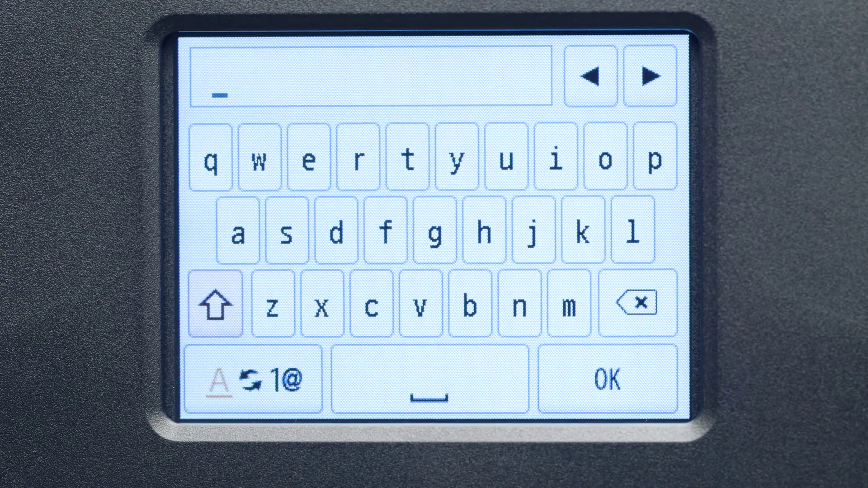
{"action": "left_click", "coordinate": [216, 303]}
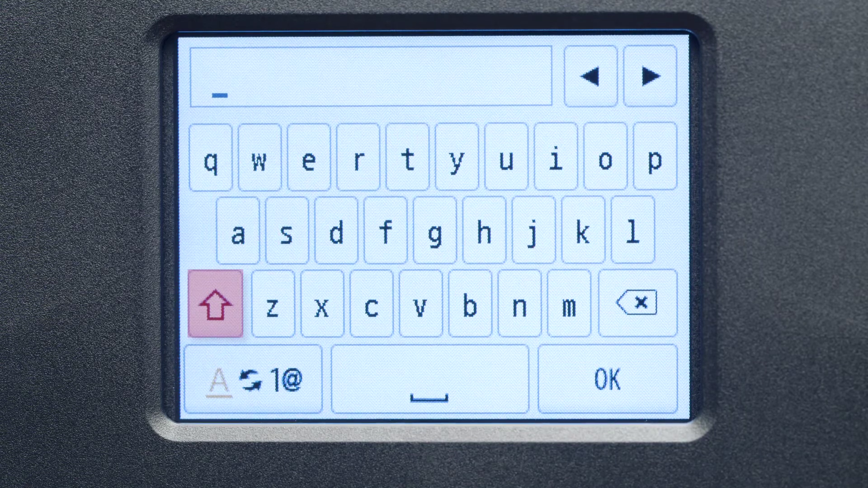
- Enter the eight-character mixed letter and digit passphrase on the on-screen keyboard and confirm it
{"action": "left_click", "coordinate": [253, 378]}
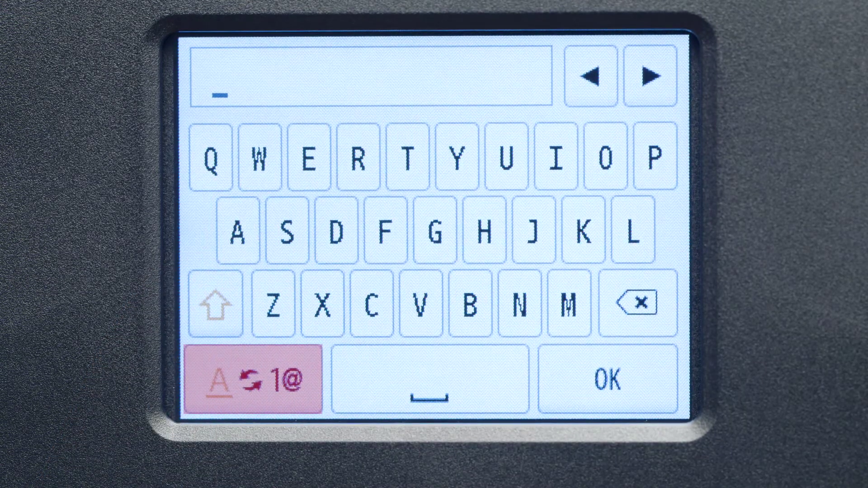
{"action": "left_click", "coordinate": [254, 379]}
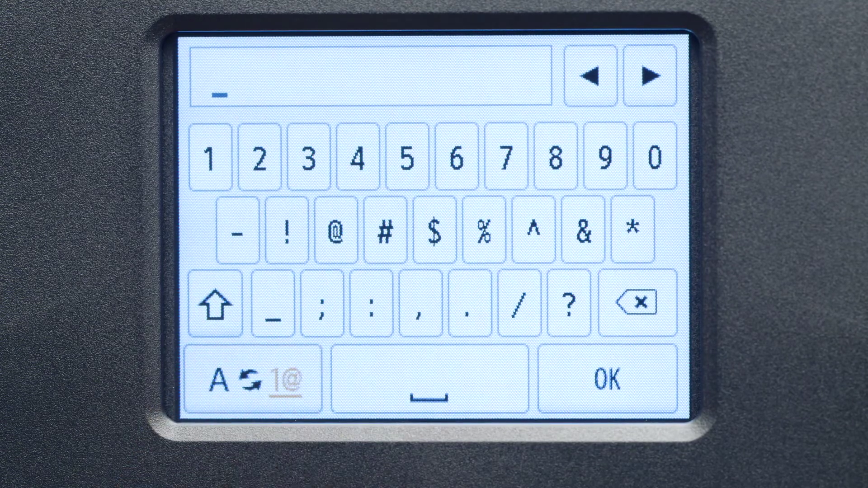
{"action": "left_click", "coordinate": [253, 379]}
{"action": "left_click", "coordinate": [215, 303]}
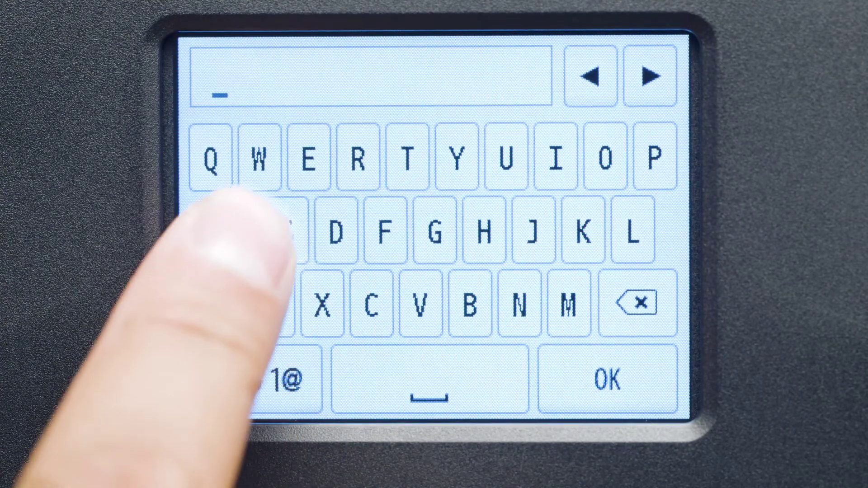
{"action": "left_click", "coordinate": [238, 232]}
{"action": "left_click", "coordinate": [452, 289]}
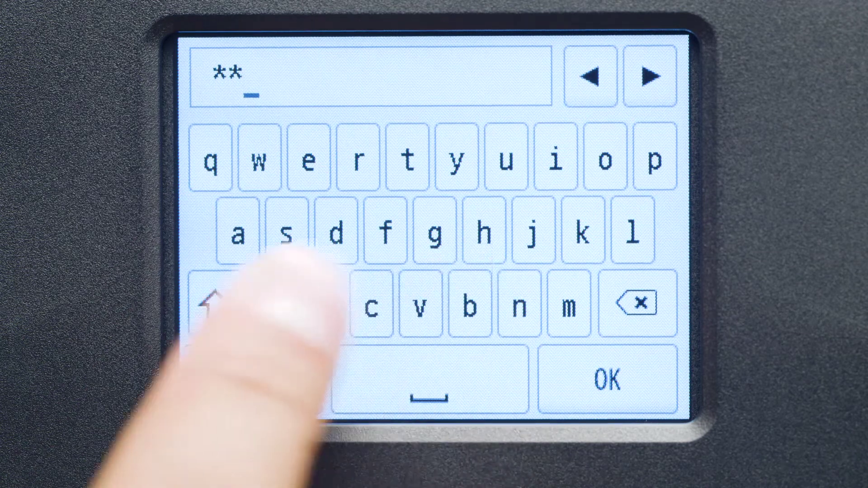
{"action": "left_click", "coordinate": [215, 303]}
{"action": "left_click", "coordinate": [370, 302]}
{"action": "left_click", "coordinate": [215, 303]}
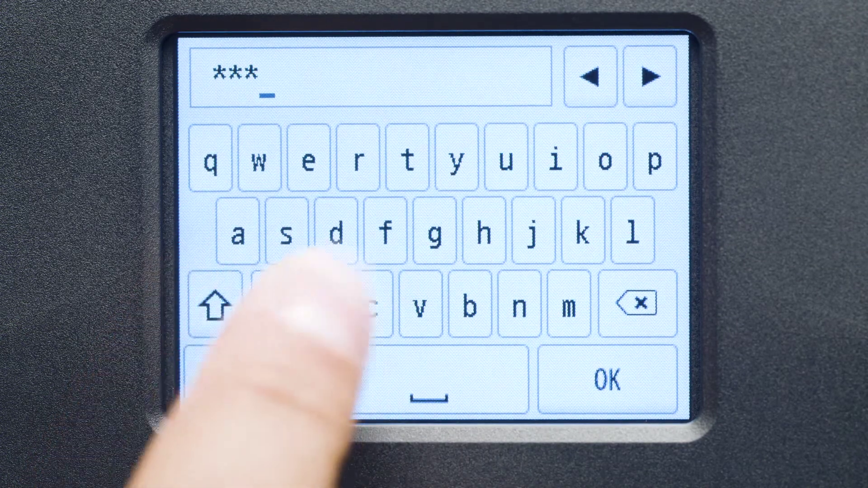
{"action": "left_click", "coordinate": [332, 226]}
{"action": "left_click", "coordinate": [244, 378]}
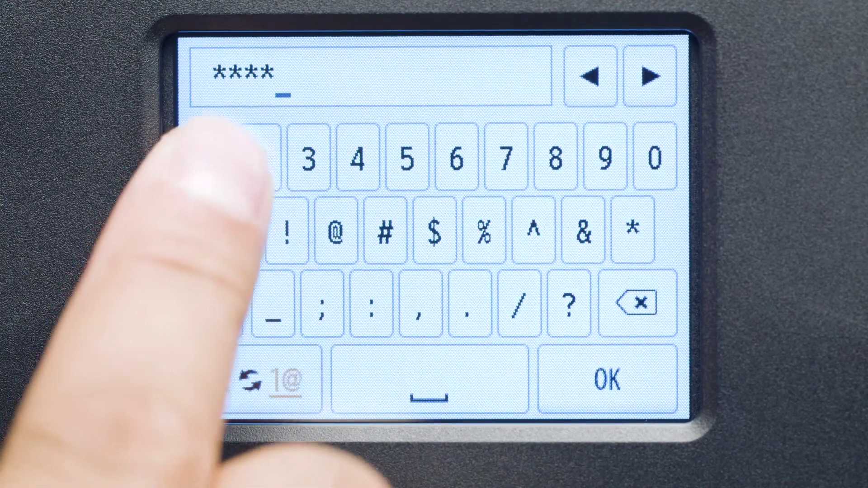
{"action": "left_click", "coordinate": [259, 155]}
{"action": "left_click", "coordinate": [290, 156]}
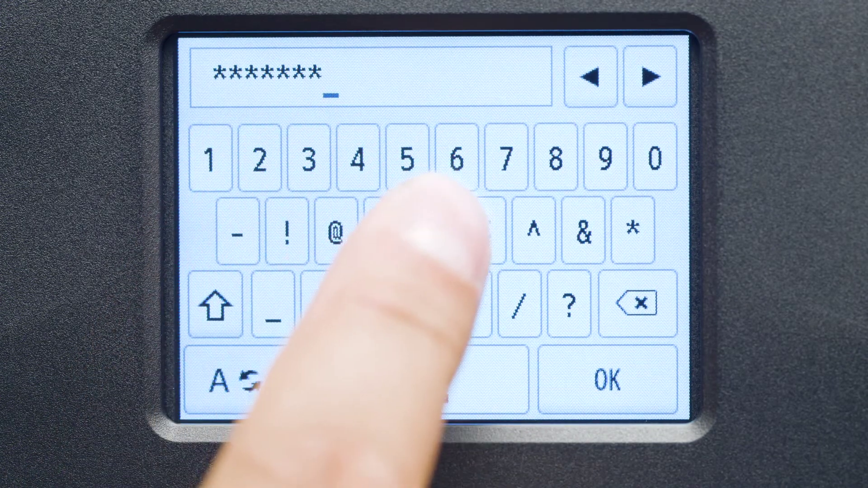
{"action": "left_click", "coordinate": [388, 158]}
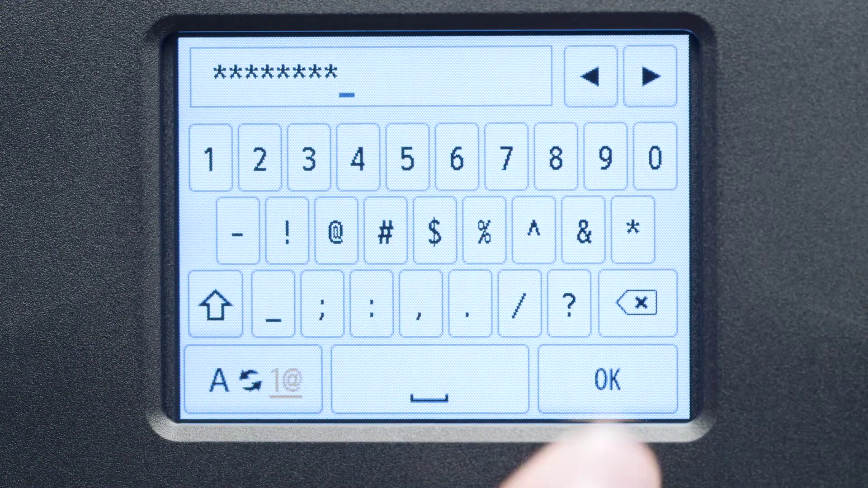
{"action": "left_click", "coordinate": [628, 357]}
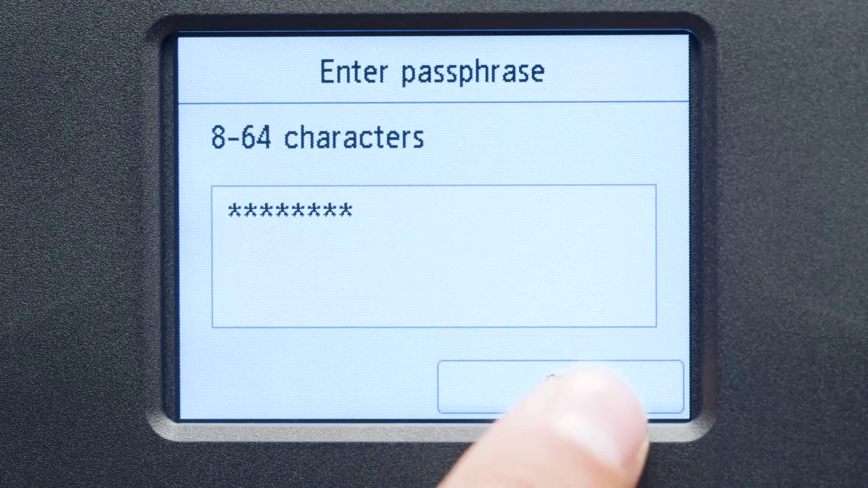
- Submit the passphrase and acknowledge the 'Connected to the wireless router.' message
{"action": "left_click", "coordinate": [560, 386]}
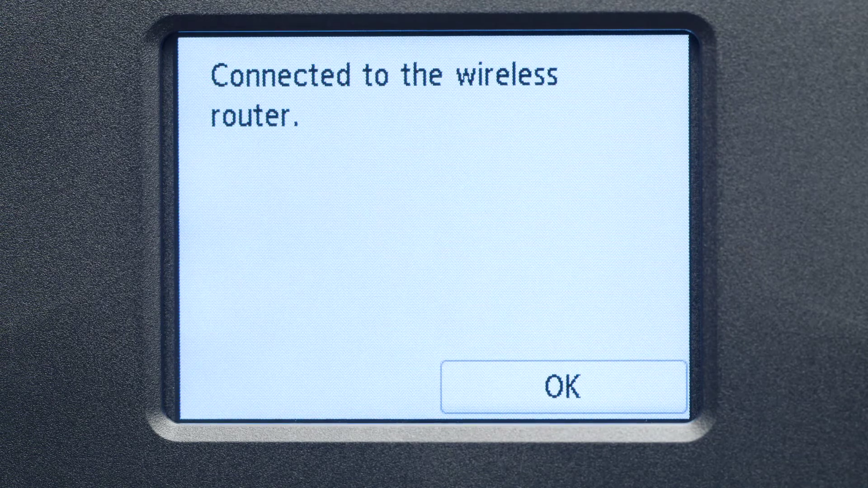
{"action": "left_click", "coordinate": [542, 384]}
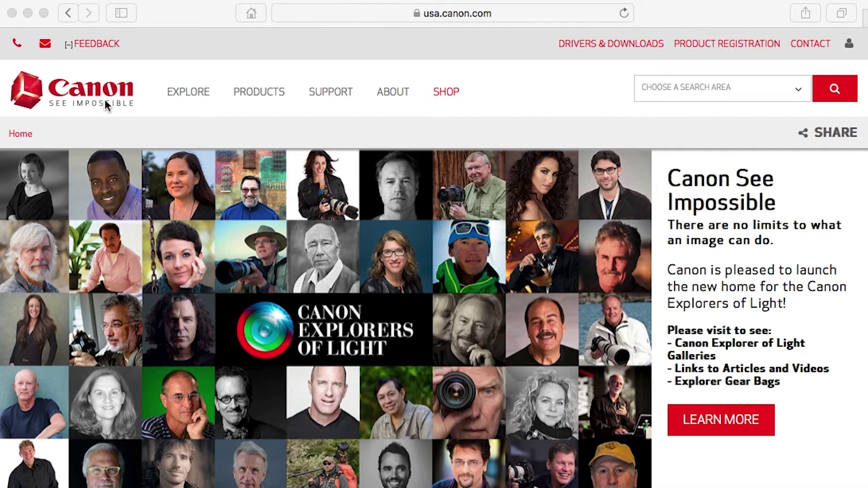
- Load ij.start.canon in Safari
{"action": "left_click", "coordinate": [438, 12]}
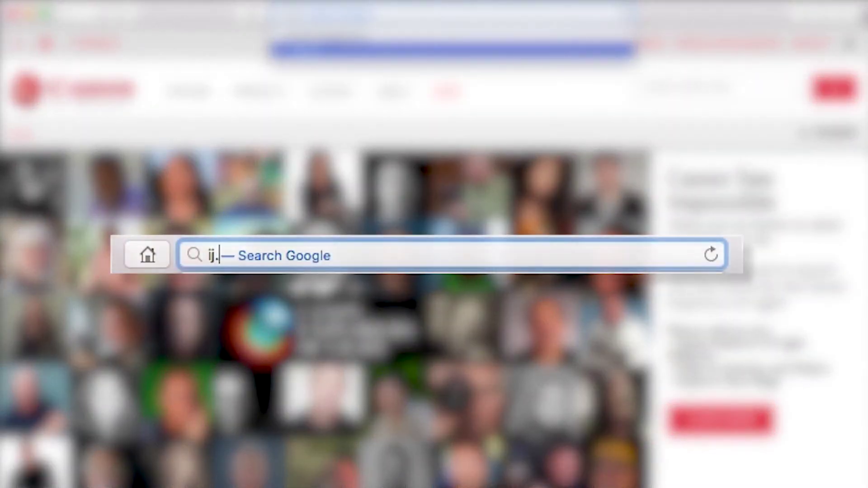
{"action": "type", "text": "ij.start.c"}
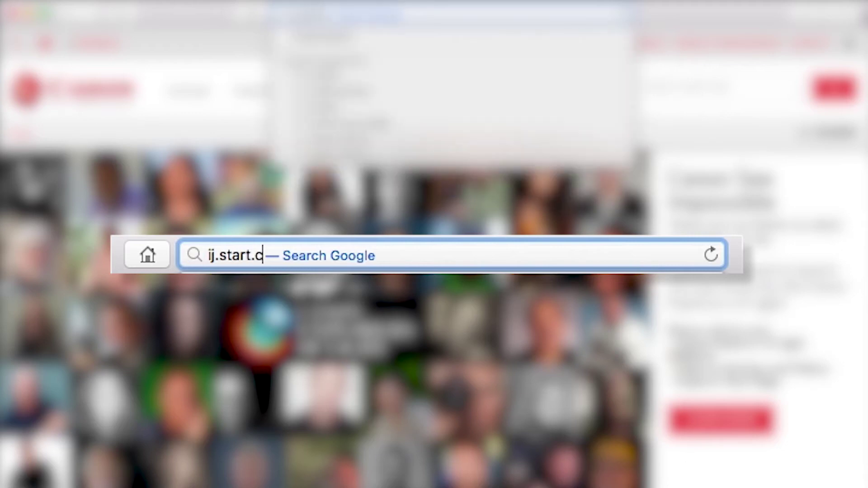
{"action": "type", "text": "anon"}
{"action": "key", "text": "Return"}
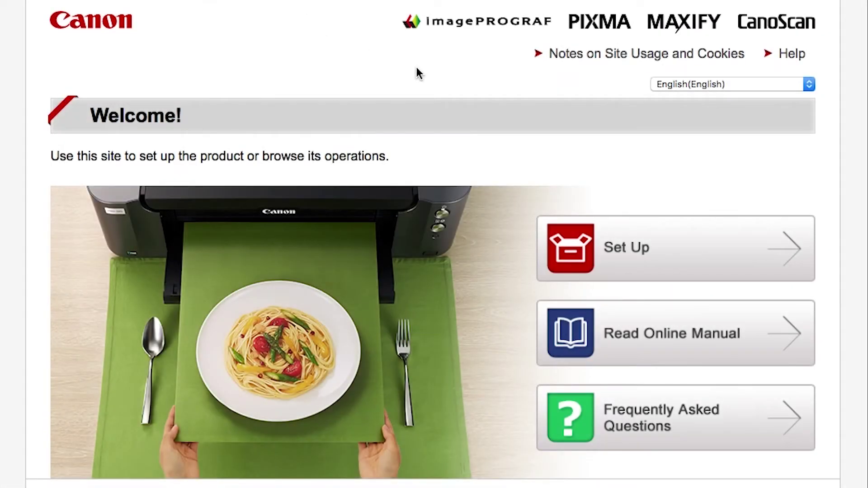
- Set up the PIXMA TR7520 for Connecting to Computer and start the Mac setup
{"action": "left_click", "coordinate": [633, 247]}
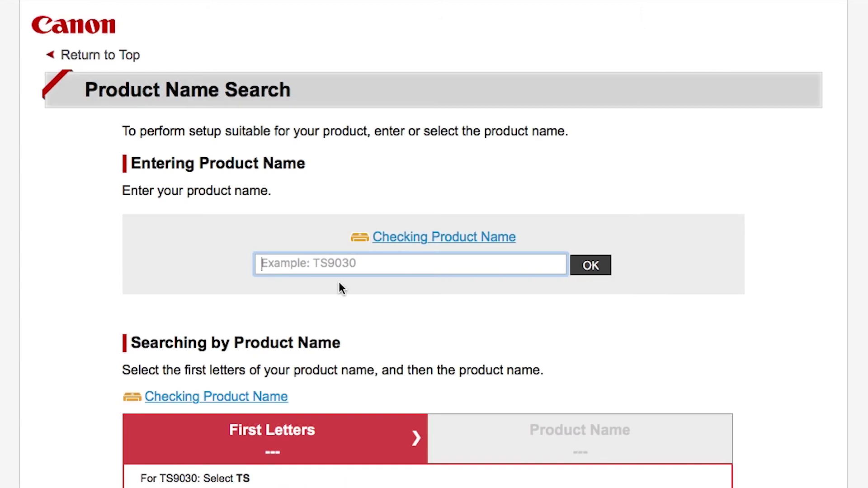
{"action": "type", "text": "TR7520"}
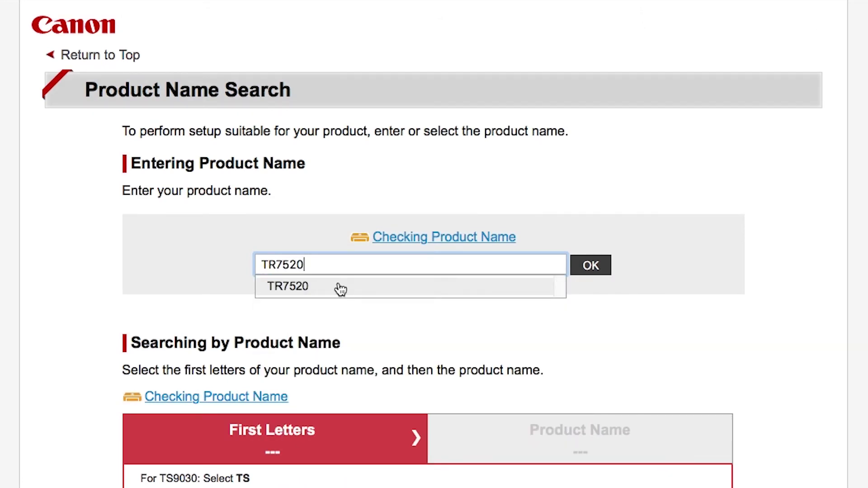
{"action": "left_click", "coordinate": [340, 287]}
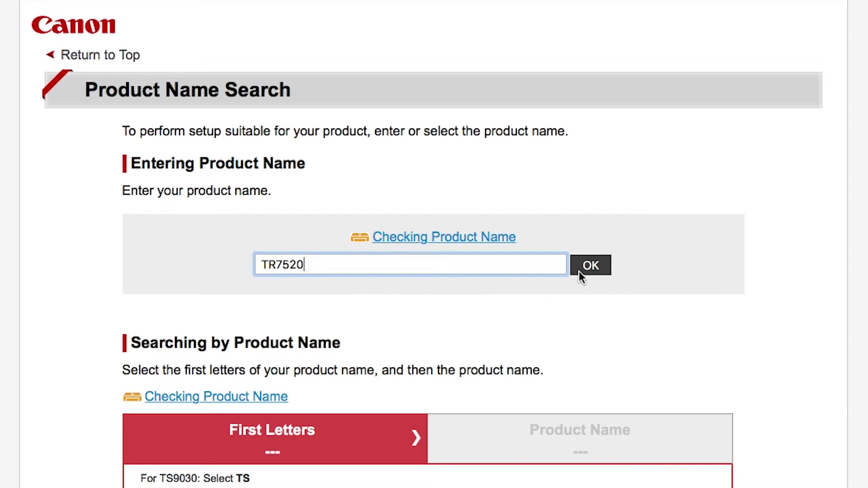
{"action": "left_click", "coordinate": [591, 265]}
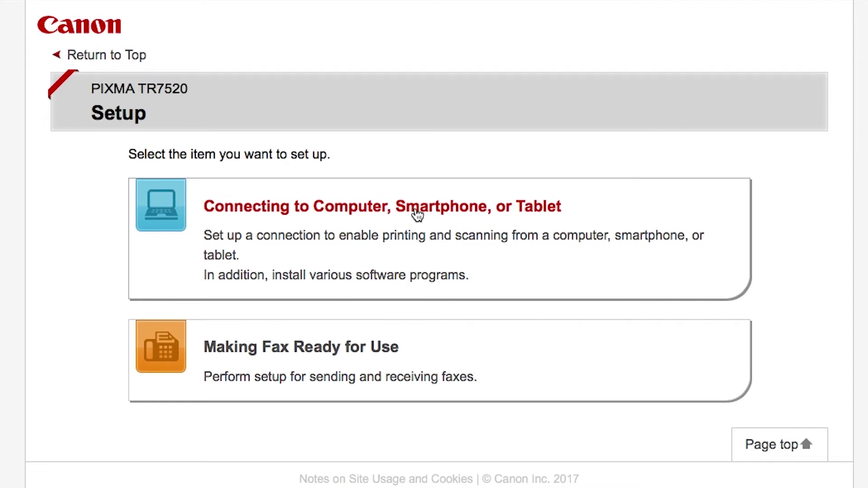
{"action": "left_click", "coordinate": [416, 215]}
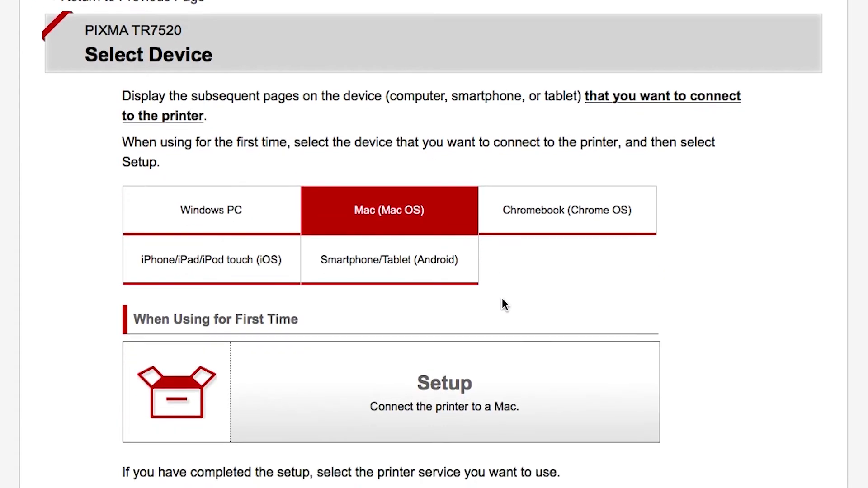
{"action": "scroll", "coordinate": [505, 304], "scroll_direction": "down", "scroll_amount": 3}
{"action": "left_click", "coordinate": [485, 307]}
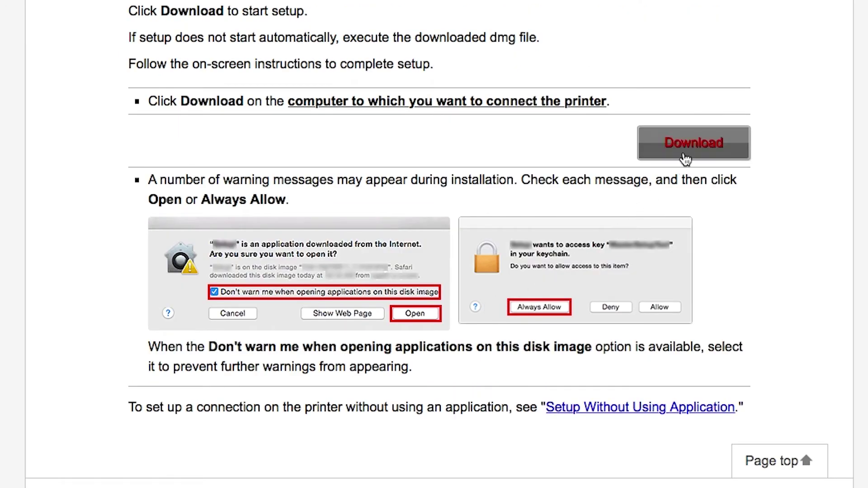
- Download the Mac setup software and open mac-tr7500-1_0-mcd.dmg from downloads
{"action": "left_click", "coordinate": [692, 151]}
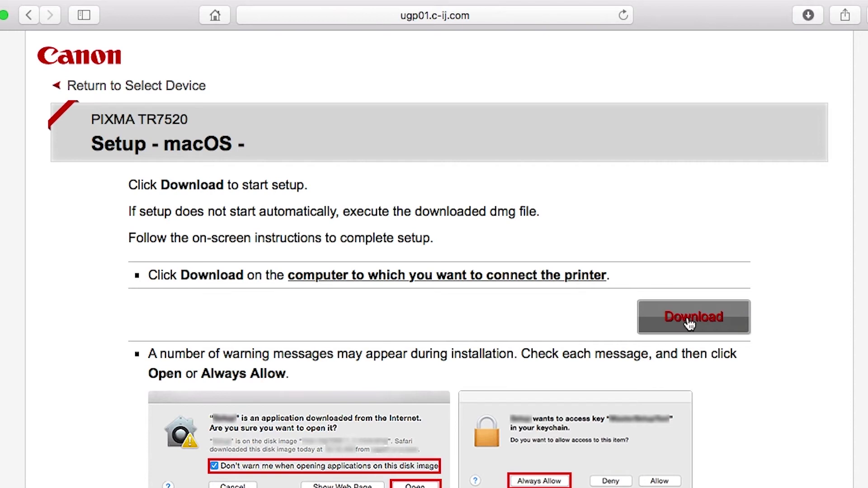
{"action": "left_click", "coordinate": [811, 19]}
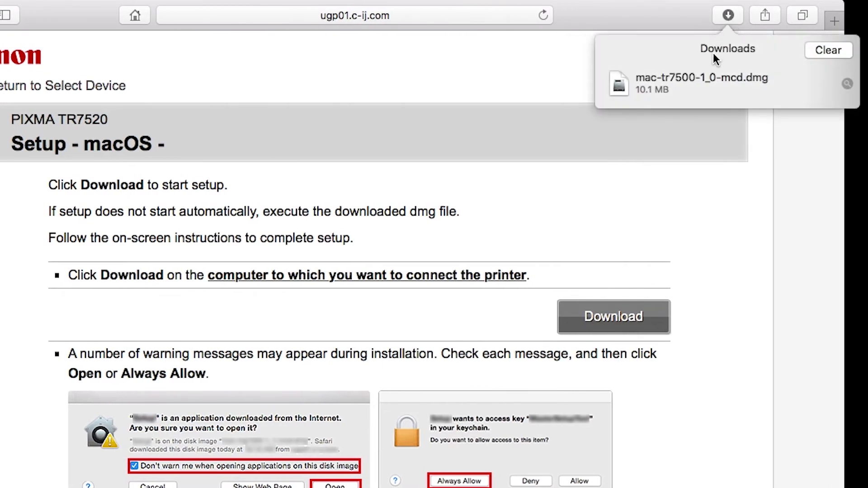
{"action": "double_click", "coordinate": [707, 79]}
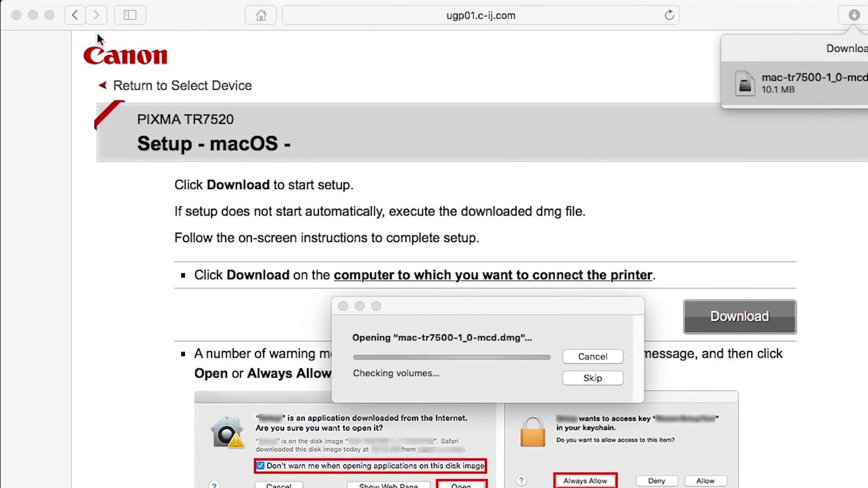
- Close Safari and launch Setup from the CANON_IJ disk, allowing it to open
{"action": "left_click", "coordinate": [16, 16]}
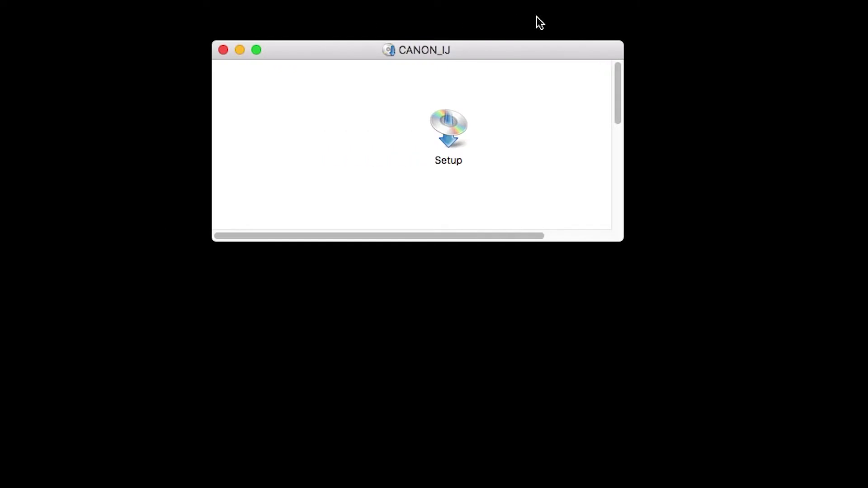
{"action": "double_click", "coordinate": [445, 125]}
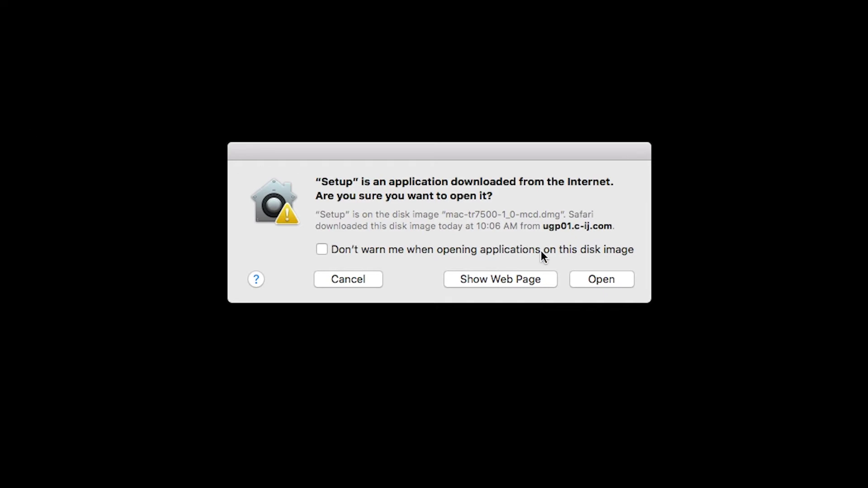
{"action": "left_click", "coordinate": [604, 279]}
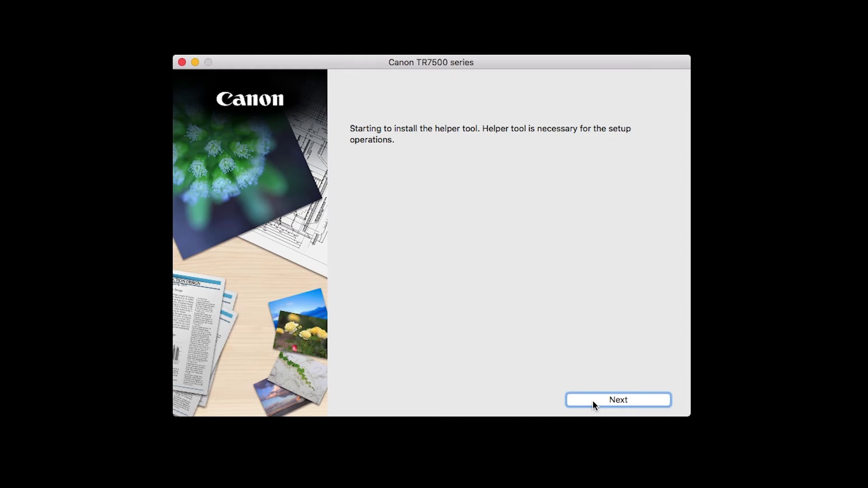
- Install the helper tool with the admin password and start printer setup
{"action": "left_click", "coordinate": [593, 401]}
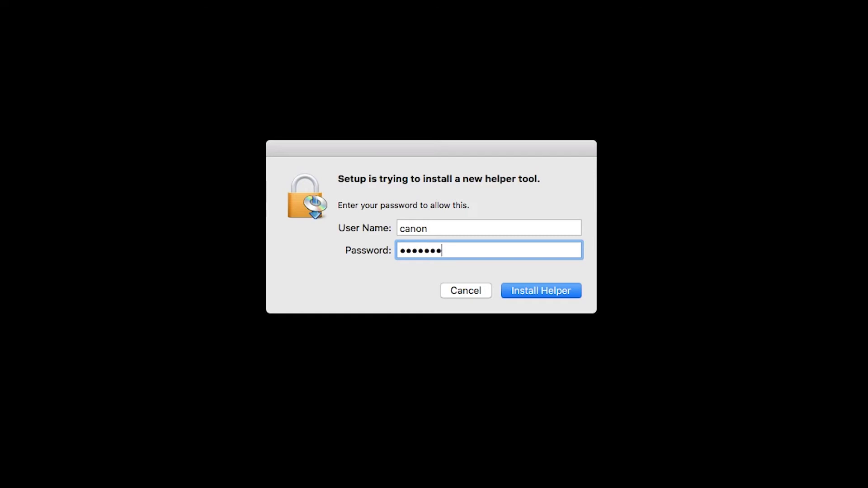
{"action": "type", "text": "1"}
{"action": "left_click", "coordinate": [557, 292]}
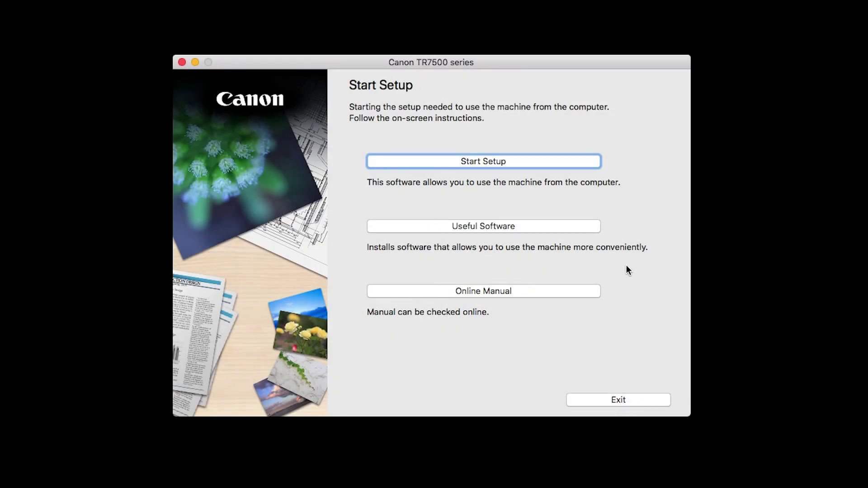
{"action": "left_click", "coordinate": [567, 163]}
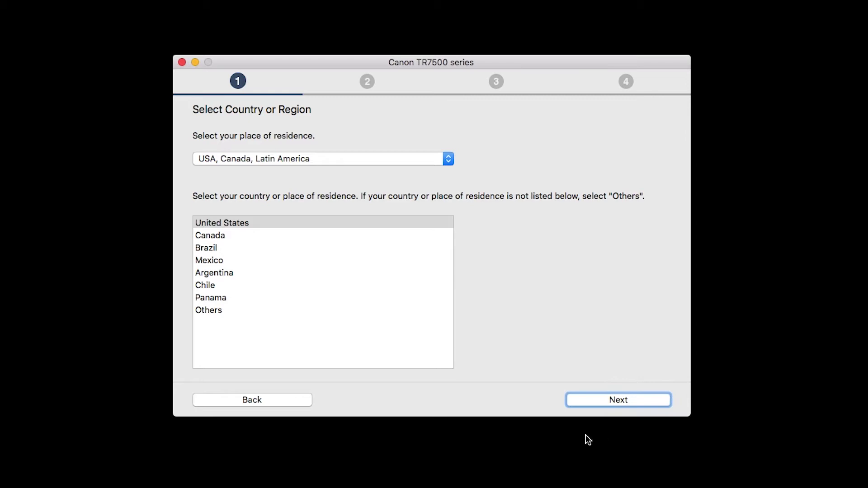
- Select United States, accept the license agreement, and agree to the Extended Survey Program
{"action": "left_click", "coordinate": [273, 223]}
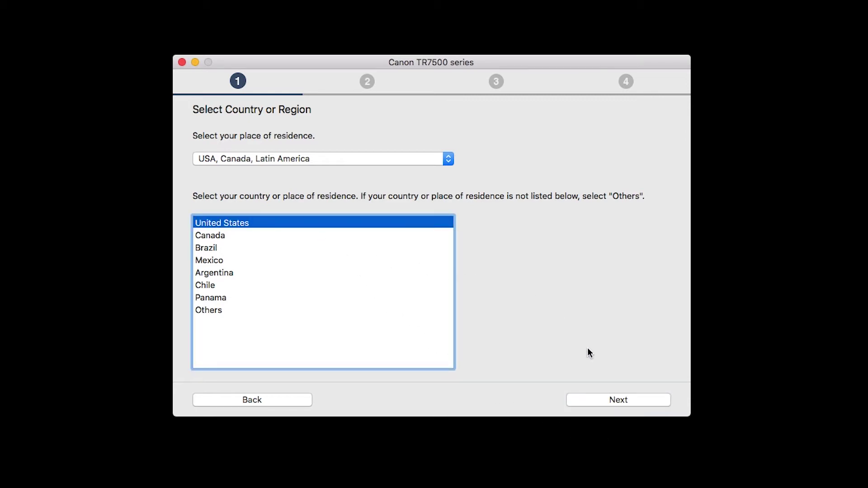
{"action": "left_click", "coordinate": [616, 400]}
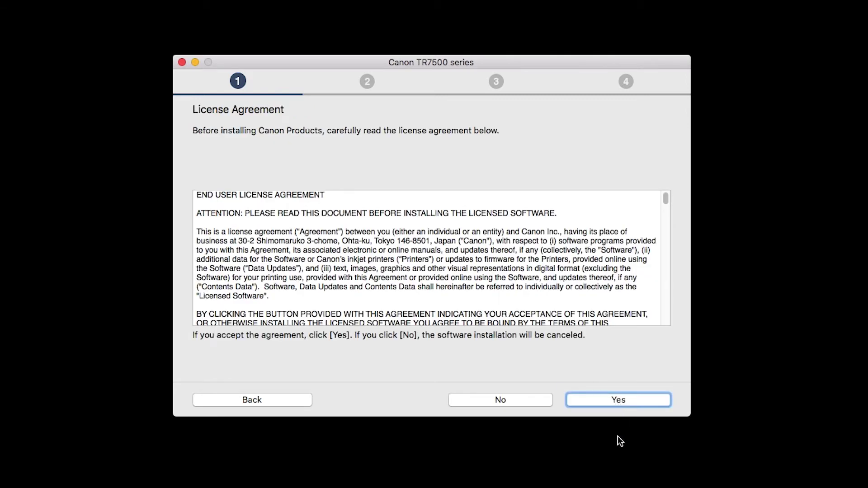
{"action": "left_click", "coordinate": [615, 400]}
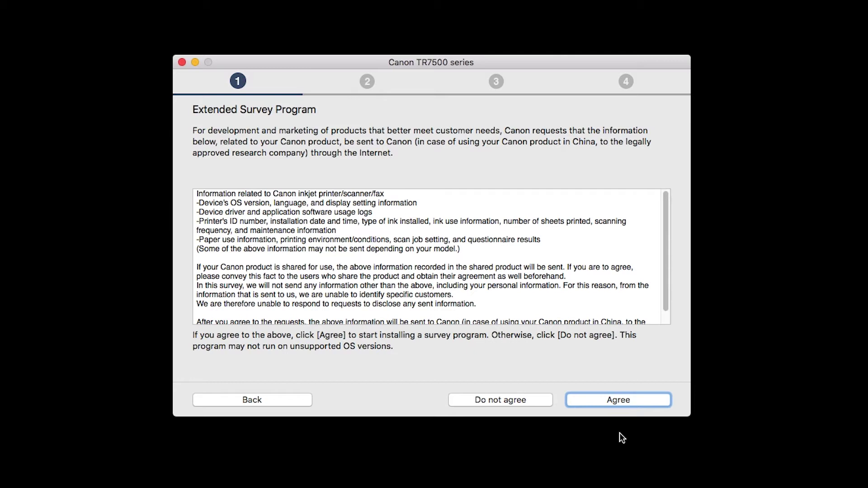
{"action": "left_click", "coordinate": [617, 402]}
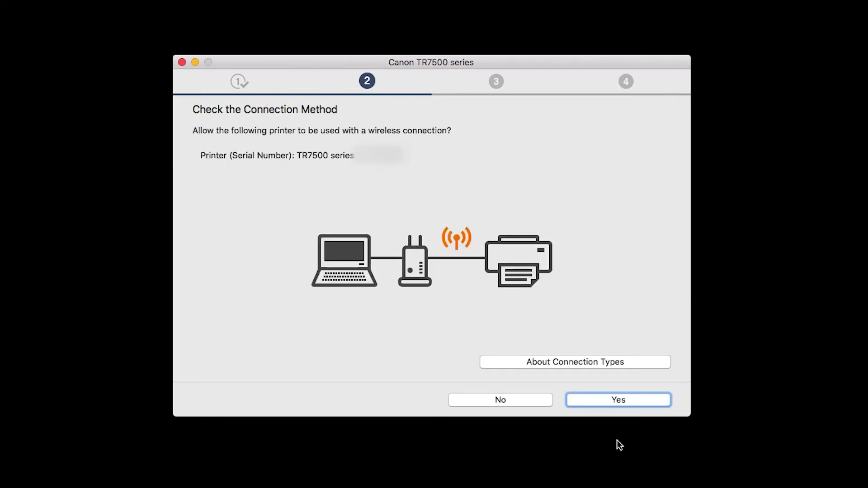
- Allow the TR7500 over wireless and grant keychain access to the myhomenetwork key
{"action": "left_click", "coordinate": [611, 400]}
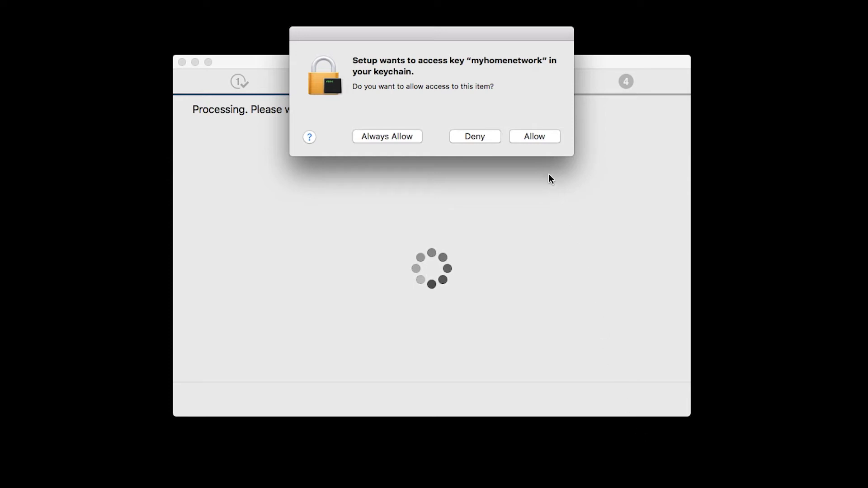
{"action": "left_click", "coordinate": [536, 139]}
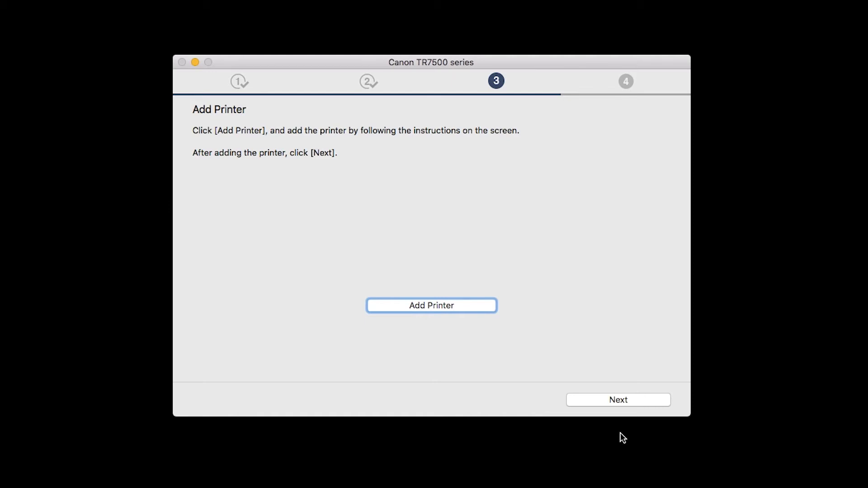
- Add Canon TR7500 series in the Add Printer window and continue to Test Print
{"action": "left_click", "coordinate": [479, 307]}
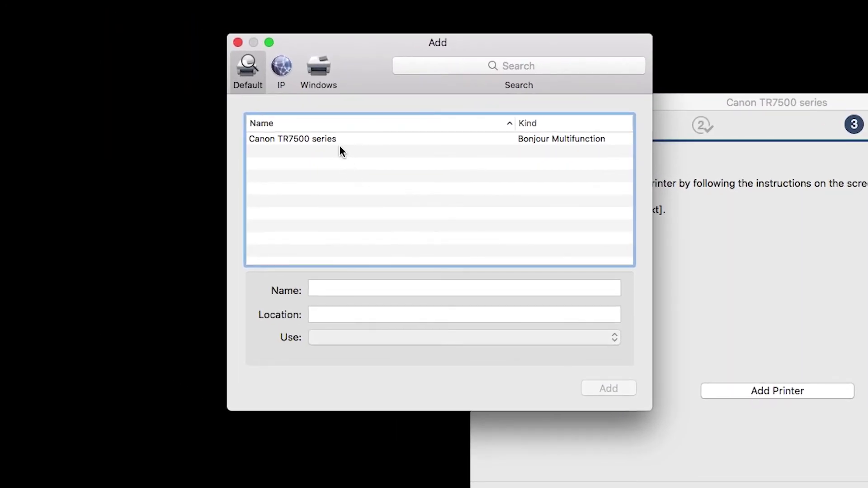
{"action": "left_click", "coordinate": [338, 141]}
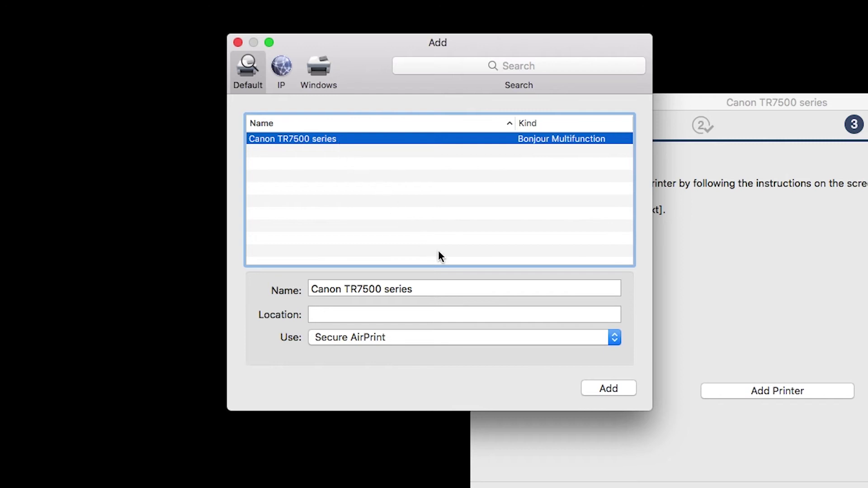
{"action": "left_click", "coordinate": [599, 387]}
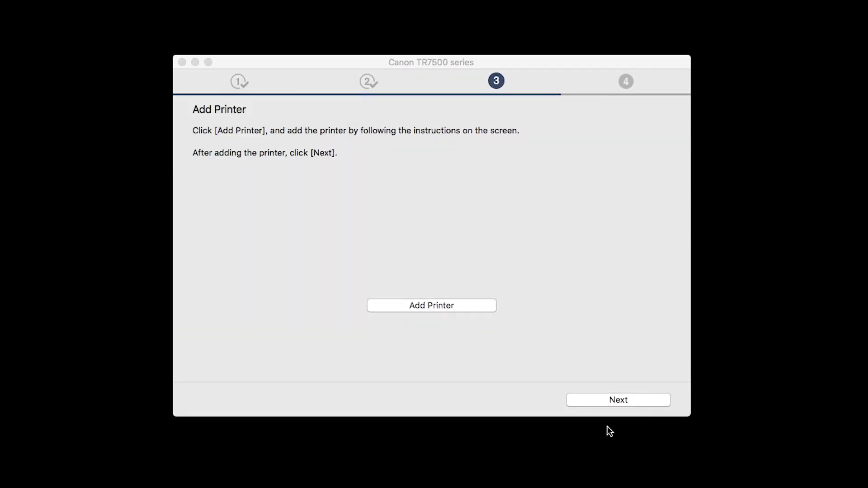
{"action": "left_click", "coordinate": [604, 404]}
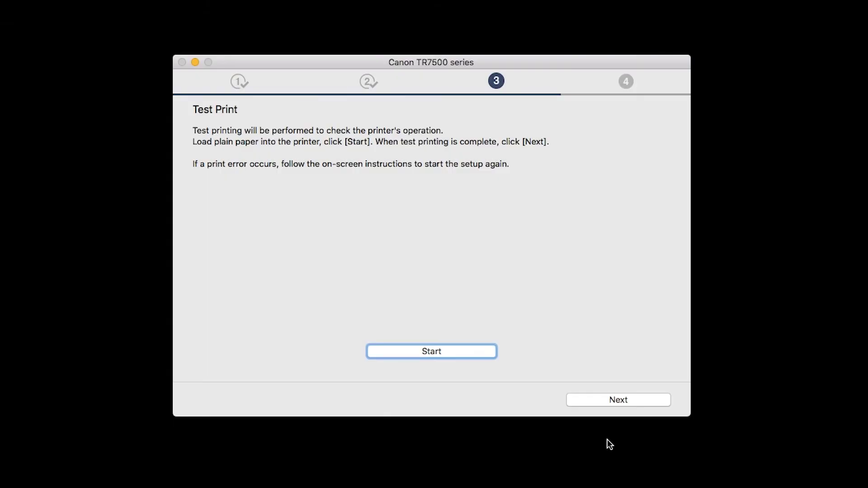
- Get past the Test Print and Setup Complete screens to the Software Installation List
{"action": "left_click", "coordinate": [458, 352]}
{"action": "left_click", "coordinate": [612, 401]}
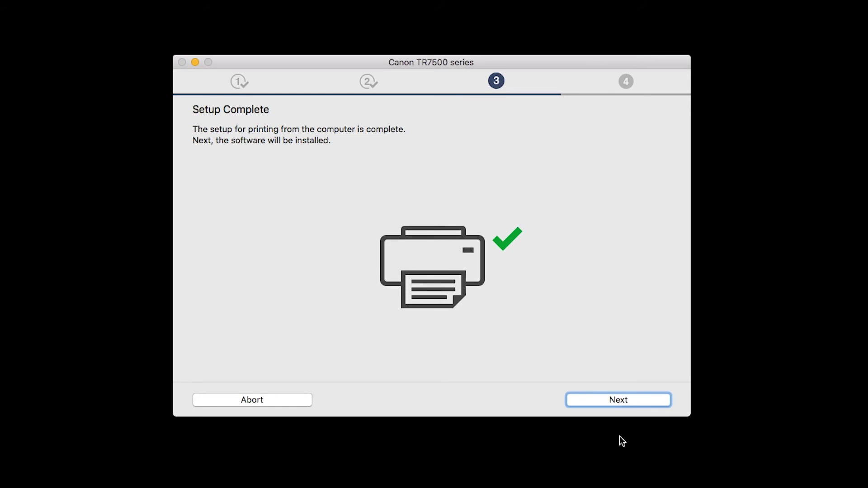
{"action": "left_click", "coordinate": [618, 402]}
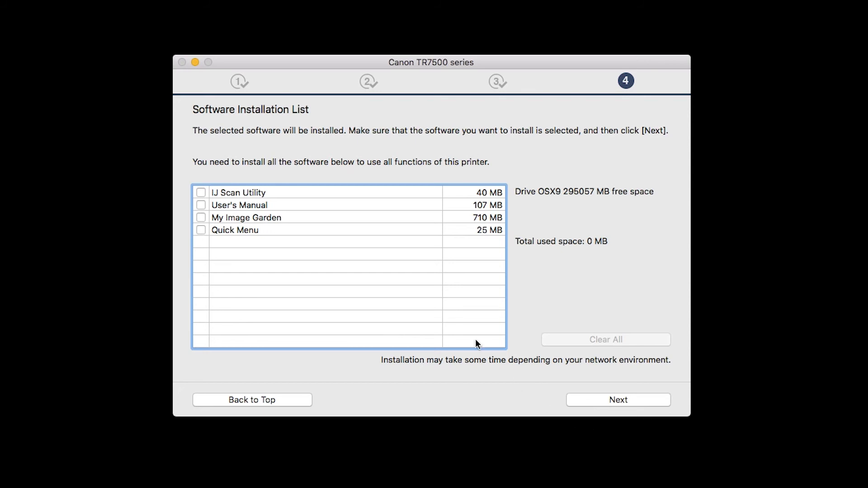
- Select IJ Scan Utility, User's Manual, My Image Garden and Quick Menu, and install them
{"action": "left_click", "coordinate": [200, 194]}
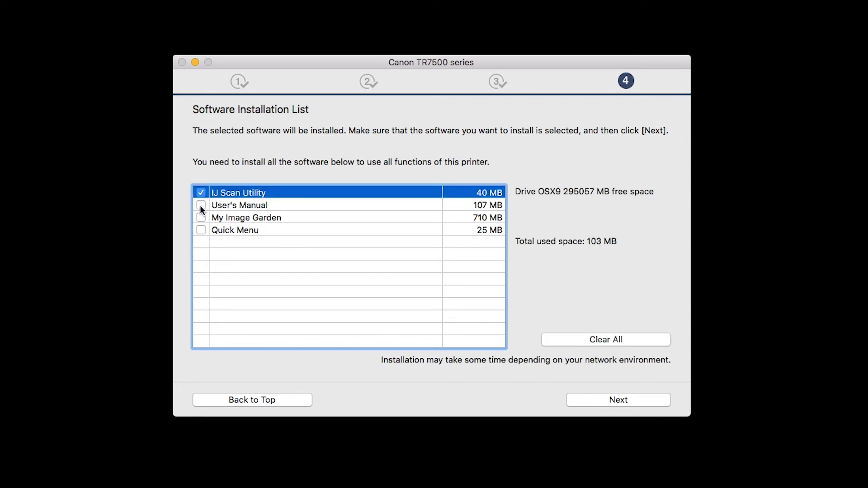
{"action": "left_click", "coordinate": [201, 205]}
{"action": "left_click", "coordinate": [200, 217]}
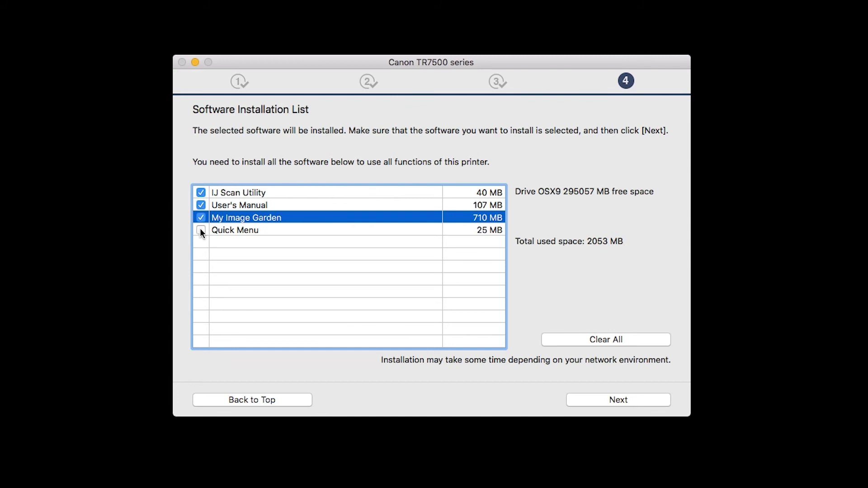
{"action": "left_click", "coordinate": [200, 230]}
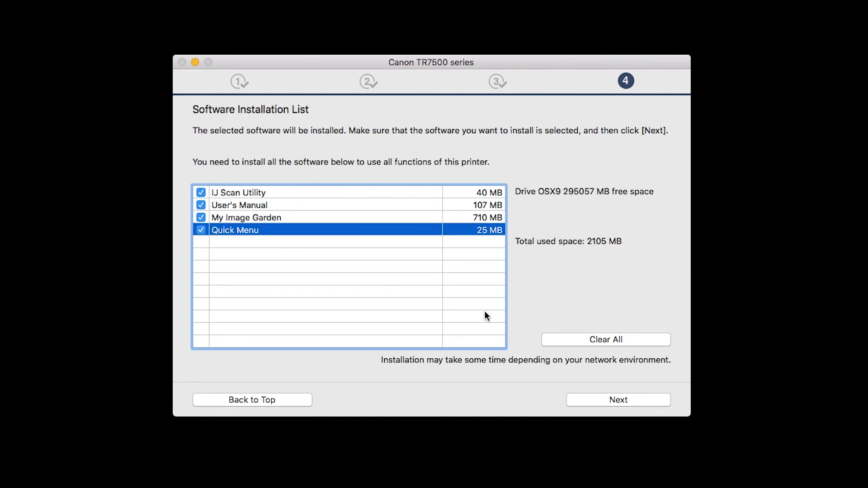
{"action": "left_click", "coordinate": [619, 400]}
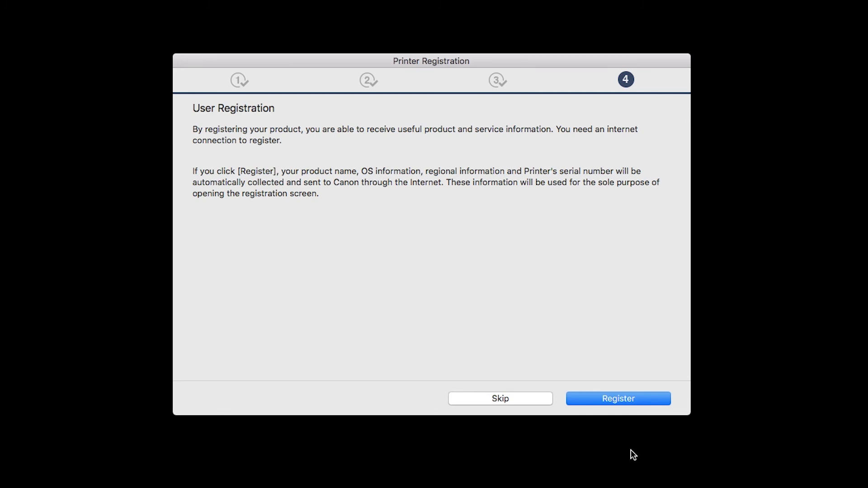
- Register the printer, add a desktop shortcut to the online manual, and exit the installer
{"action": "left_click", "coordinate": [630, 401]}
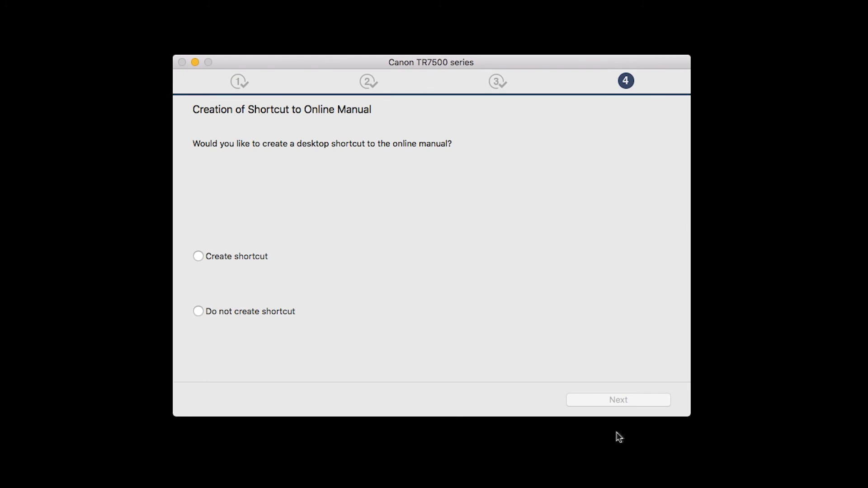
{"action": "left_click", "coordinate": [199, 257]}
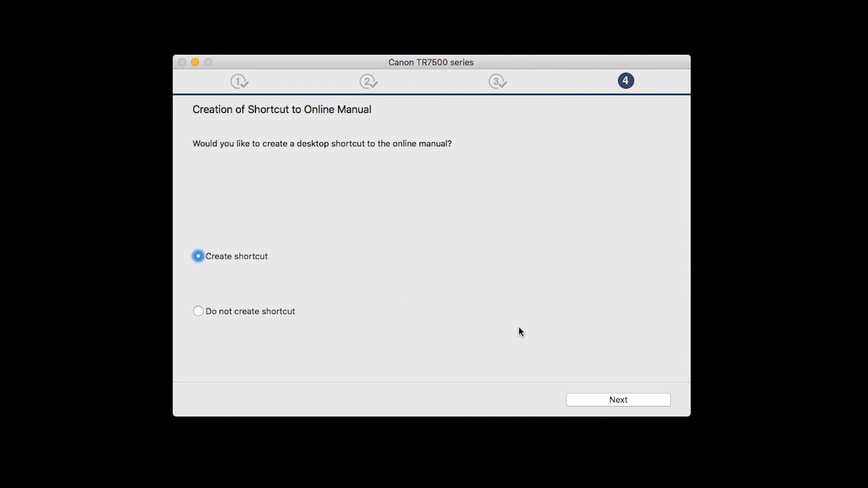
{"action": "left_click", "coordinate": [624, 399]}
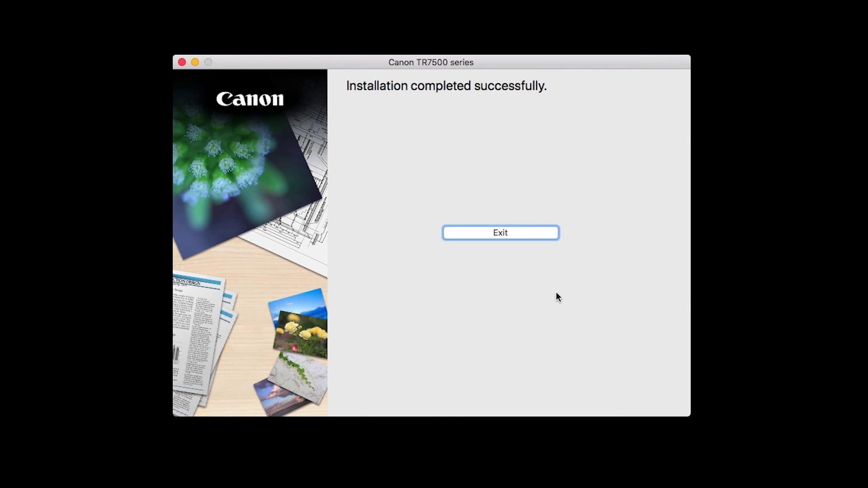
{"action": "left_click", "coordinate": [510, 231]}
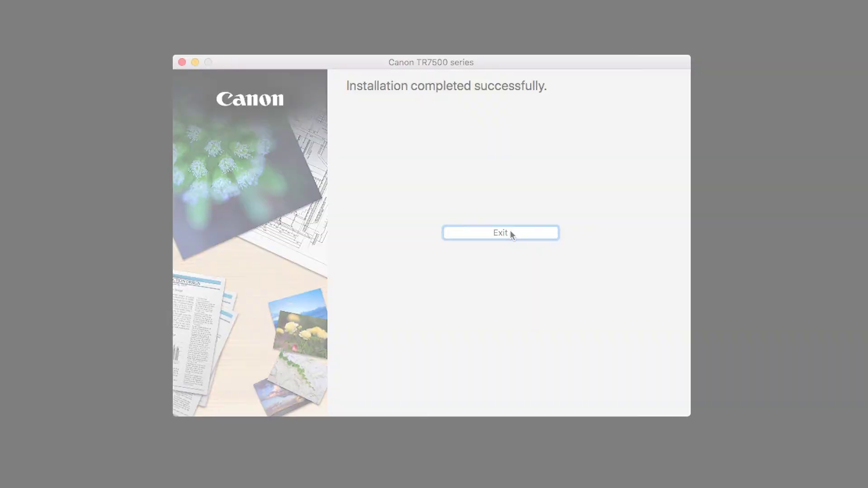